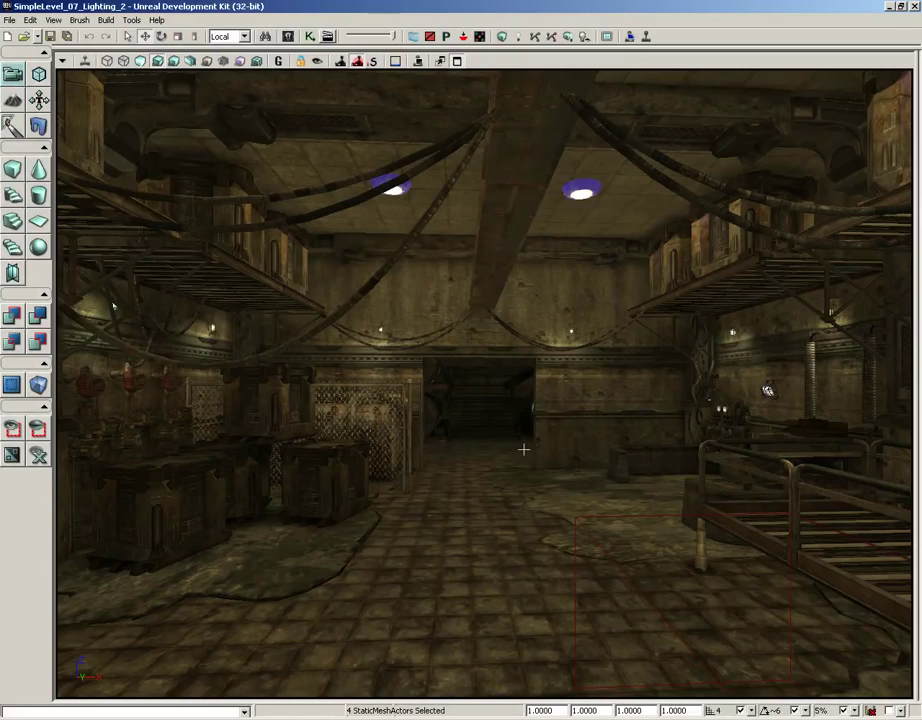
- Examine the storage room's lighting and check the two round ceiling light fixtures individually
{"action": "left_click_drag", "start_coordinate": [541, 428], "coordinate": [518, 412]}
{"action": "right_click_drag", "start_coordinate": [518, 412], "coordinate": [692, 388]}
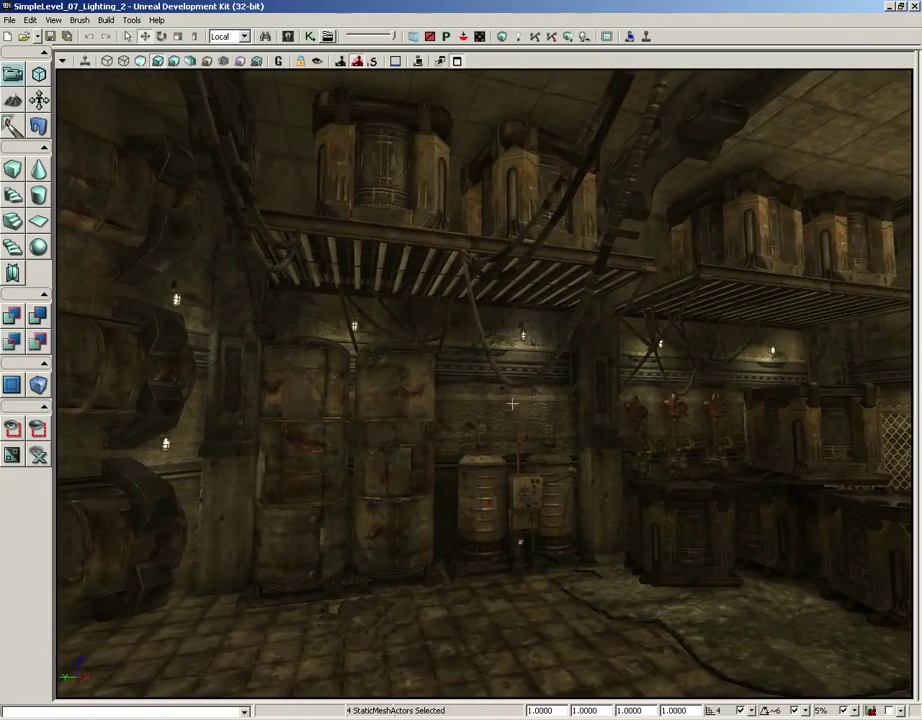
{"action": "left_click_drag", "start_coordinate": [511, 404], "coordinate": [502, 432]}
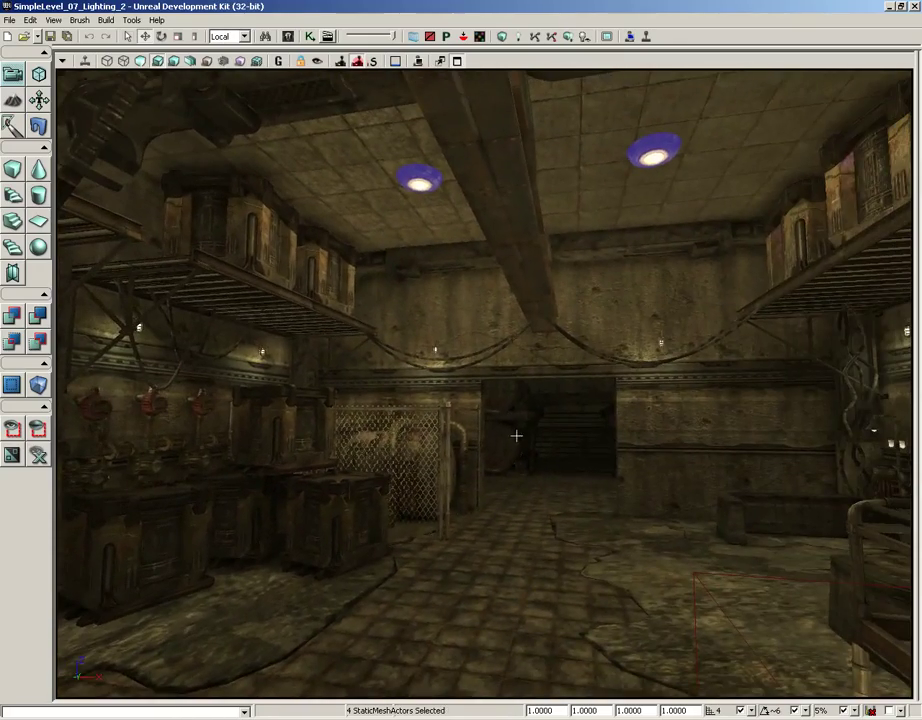
{"action": "right_click_drag", "start_coordinate": [516, 435], "coordinate": [505, 412]}
{"action": "left_click", "coordinate": [390, 262]}
{"action": "left_click", "coordinate": [393, 256]}
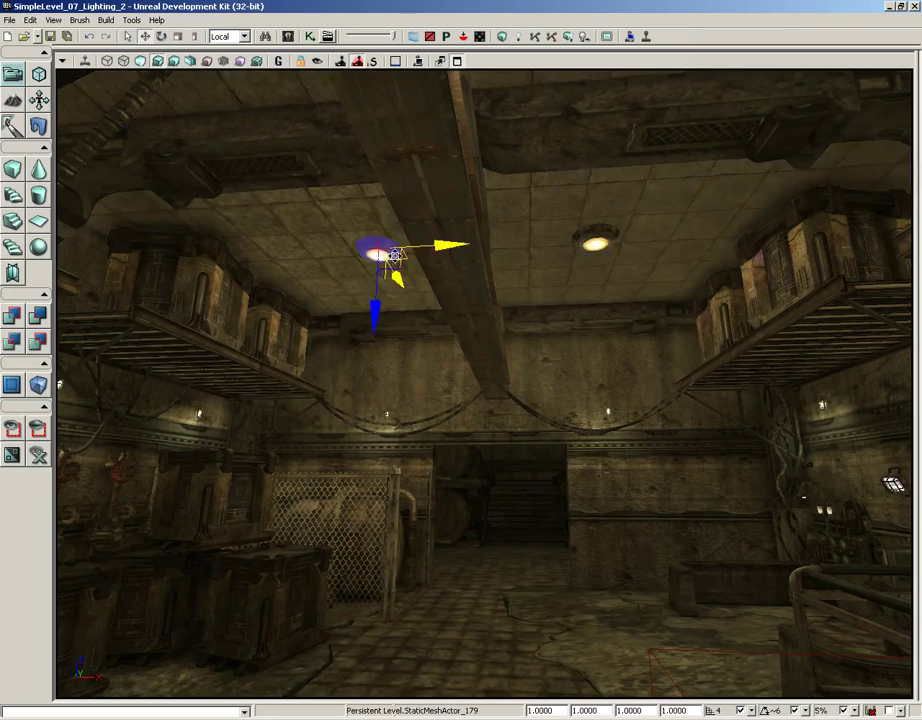
{"action": "left_click", "coordinate": [593, 242]}
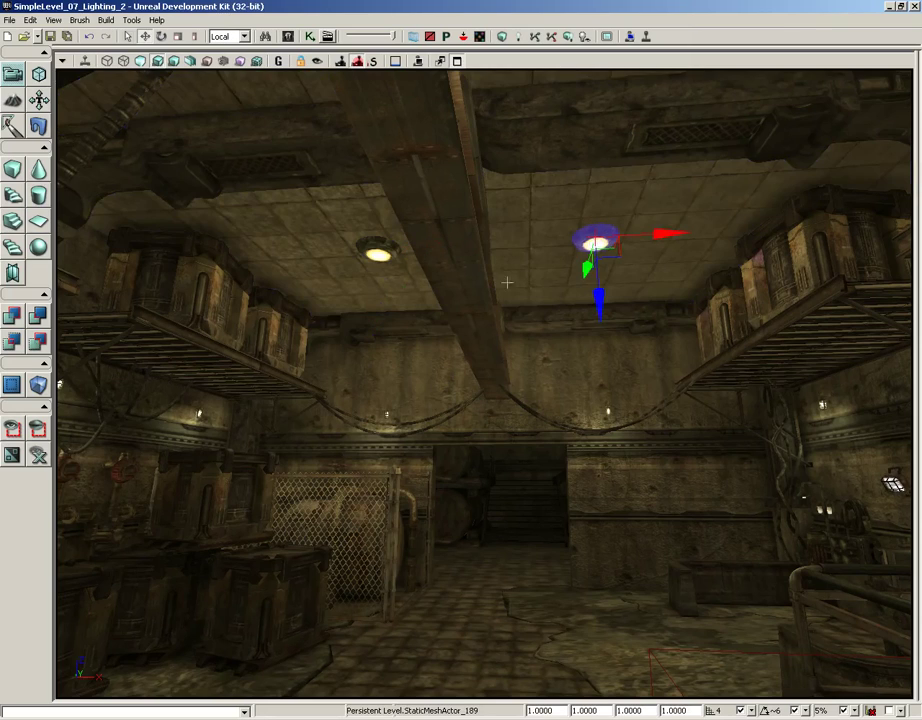
{"action": "right_click_drag", "start_coordinate": [507, 283], "coordinate": [370, 302]}
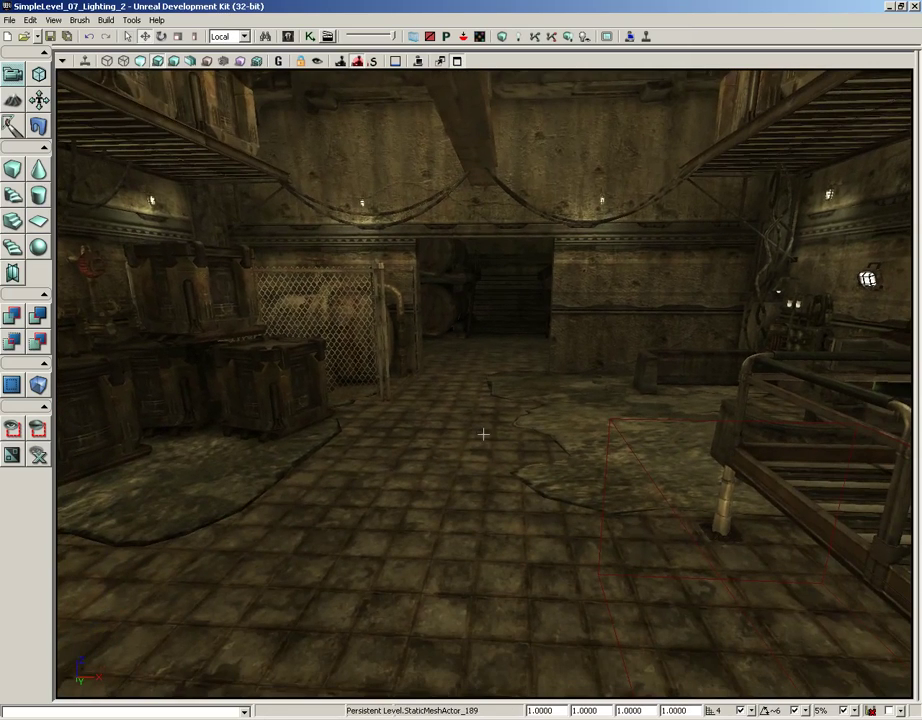
{"action": "right_click_drag", "start_coordinate": [483, 434], "coordinate": [460, 396]}
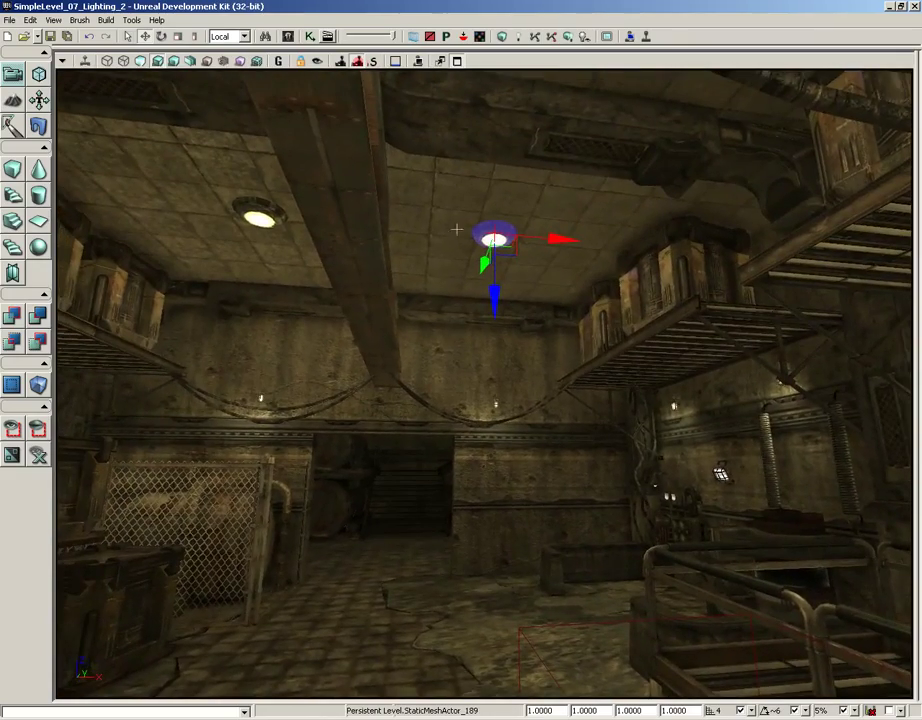
- Select the four round blue wall lights above the doorway in the corrugated-ceiling room
{"action": "right_click_drag", "start_coordinate": [457, 312], "coordinate": [98, 176]}
{"action": "right_click_drag", "start_coordinate": [442, 366], "coordinate": [760, 68]}
{"action": "right_click_drag", "start_coordinate": [451, 395], "coordinate": [333, 428]}
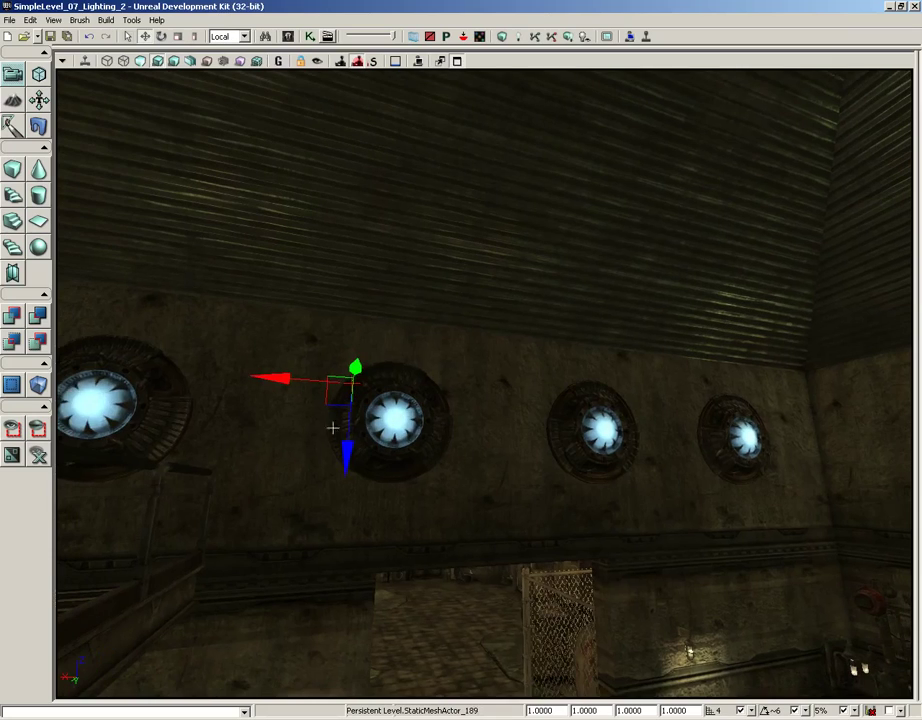
{"action": "left_click", "coordinate": [140, 418]}
{"action": "left_click", "coordinate": [439, 428], "text": "ctrl"}
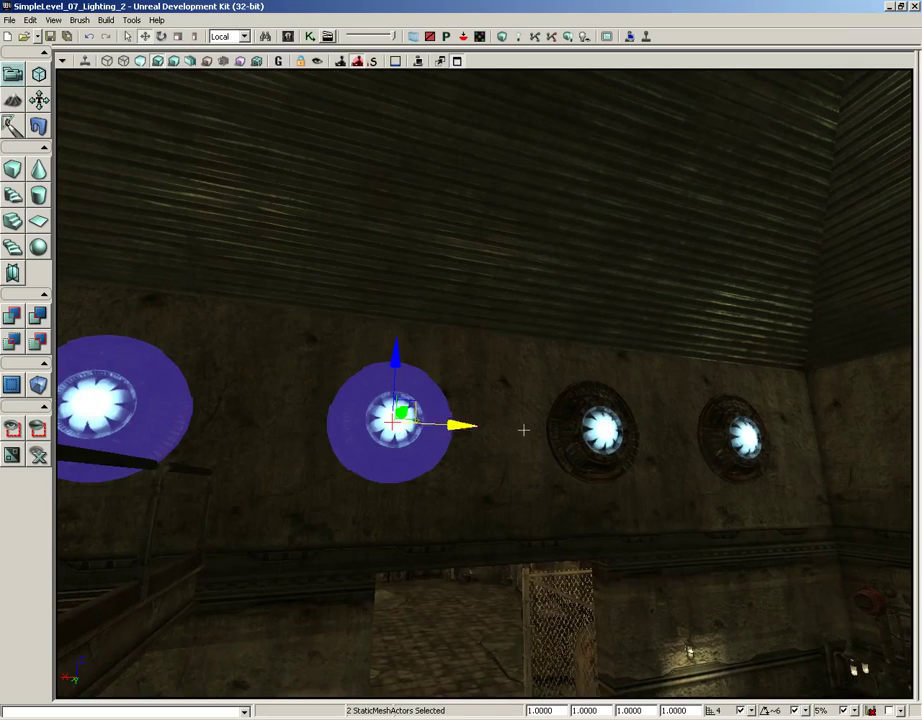
{"action": "left_click", "coordinate": [600, 430], "text": "ctrl"}
{"action": "left_click", "coordinate": [740, 440], "text": "ctrl"}
- Add the four round blue lights on the opposite wall to the selection
{"action": "right_click_drag", "start_coordinate": [622, 536], "coordinate": [899, 481]}
{"action": "left_click", "coordinate": [744, 473], "text": "ctrl"}
{"action": "left_click", "coordinate": [566, 453], "text": "ctrl"}
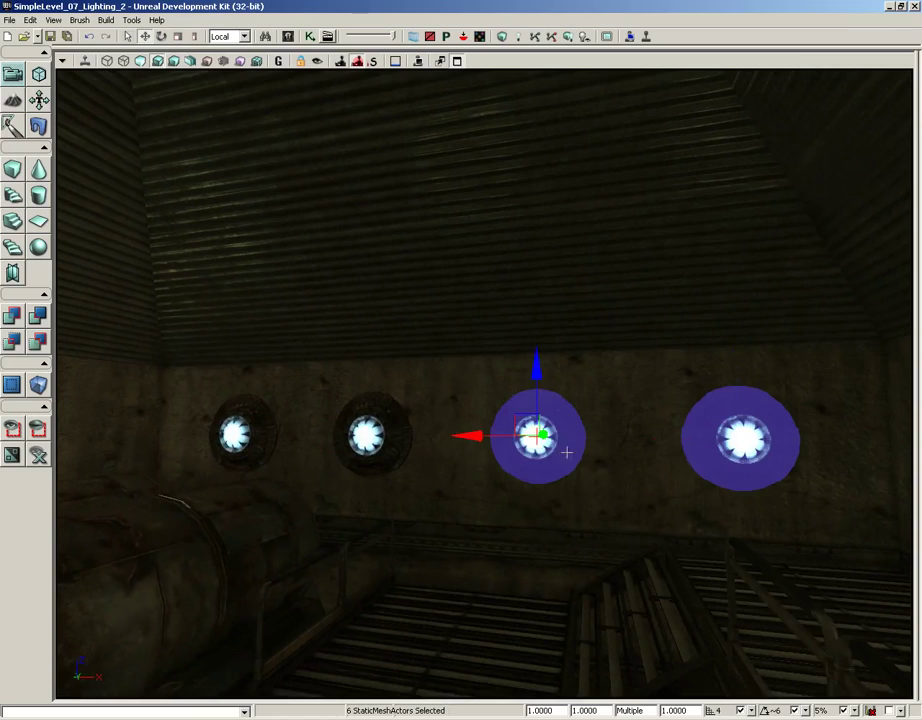
{"action": "left_click", "coordinate": [345, 447], "text": "ctrl"}
{"action": "left_click", "coordinate": [255, 435], "text": "ctrl"}
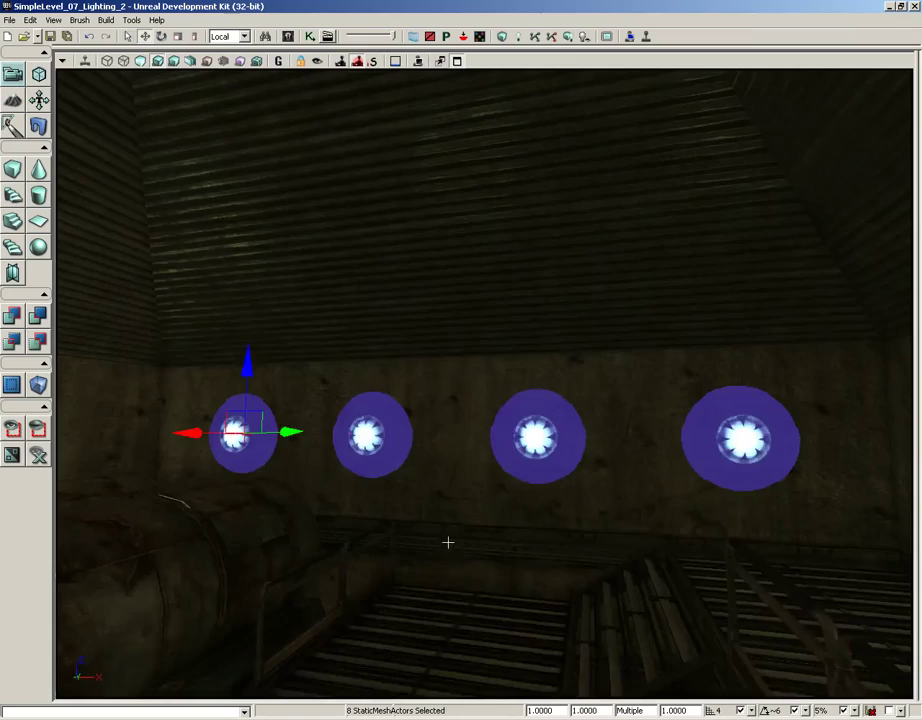
- In the Lightmass settings of the eight selected wall lights, set Emissive Boost to 1
{"action": "right_click_drag", "start_coordinate": [447, 541], "coordinate": [140, 480]}
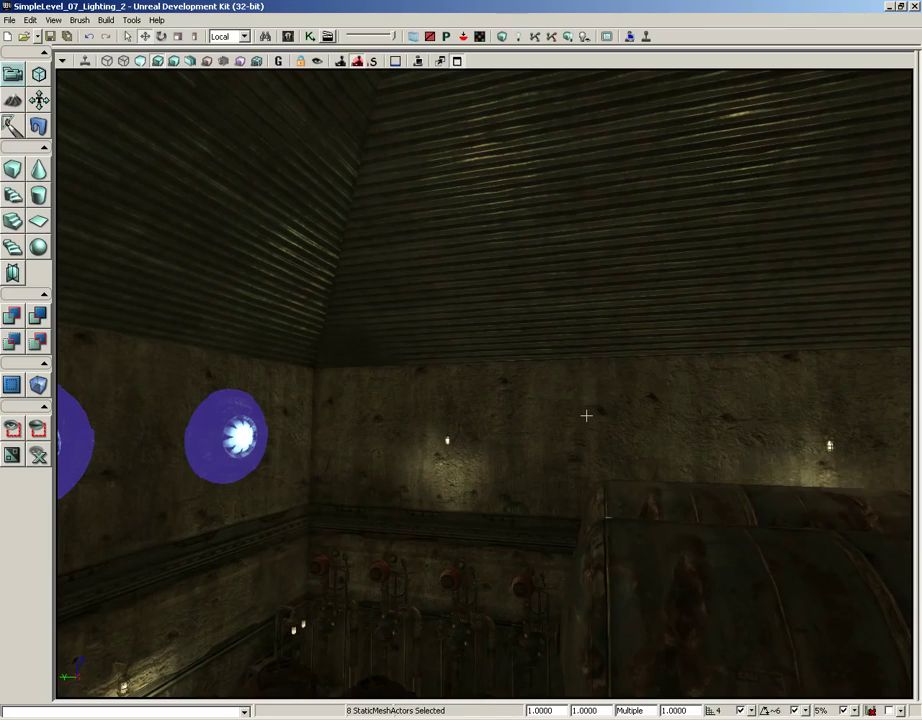
{"action": "key", "text": "F4"}
{"action": "left_click", "coordinate": [462, 354]}
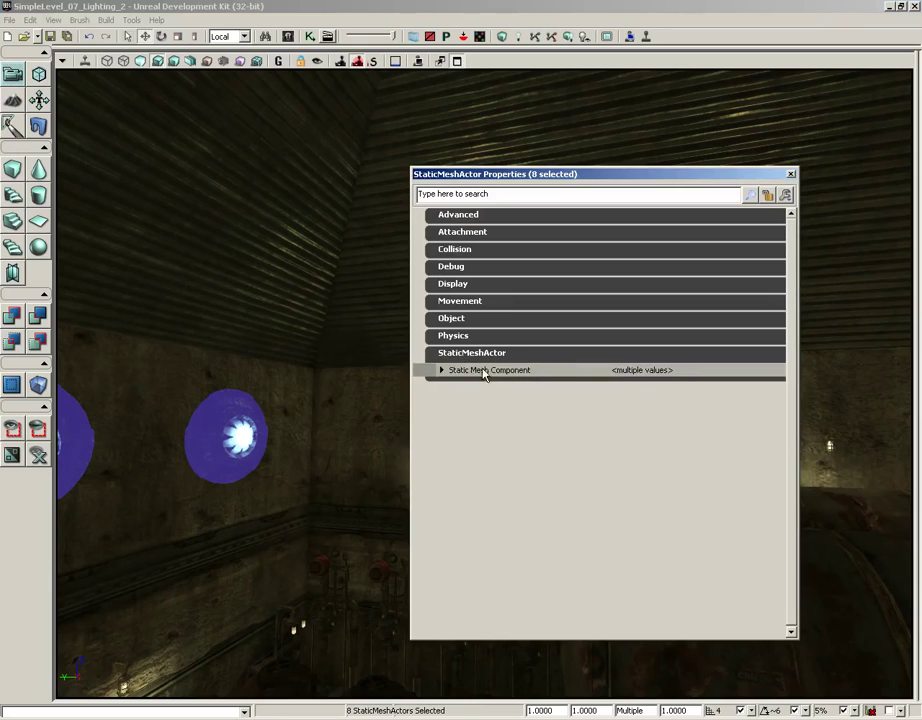
{"action": "left_click", "coordinate": [484, 372]}
{"action": "left_click", "coordinate": [494, 436]}
{"action": "left_click", "coordinate": [521, 454]}
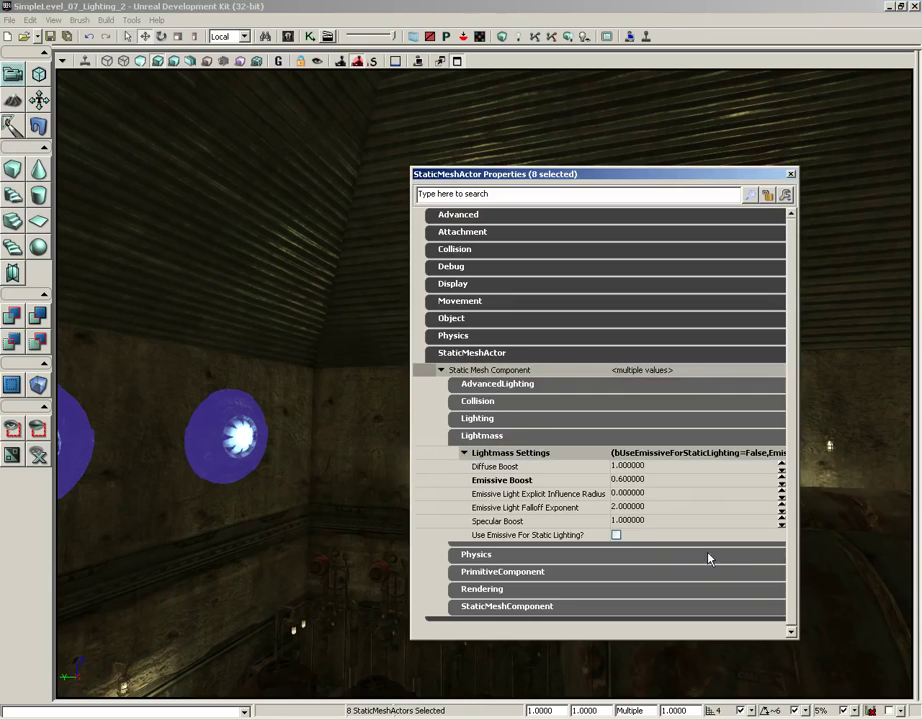
{"action": "left_click", "coordinate": [708, 478]}
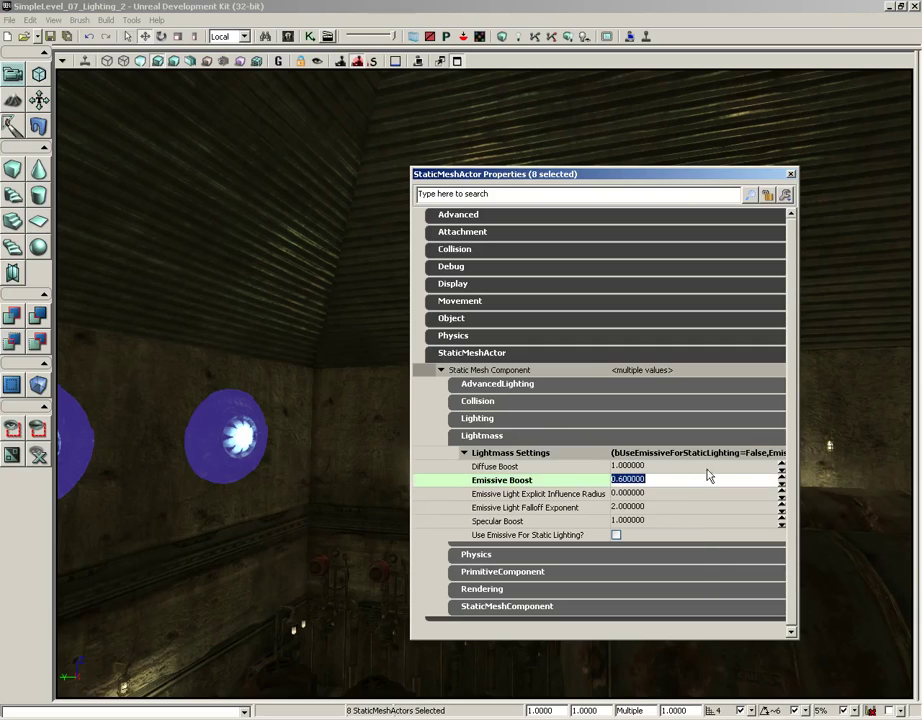
{"action": "type", "text": "1"}
{"action": "key", "text": "Return"}
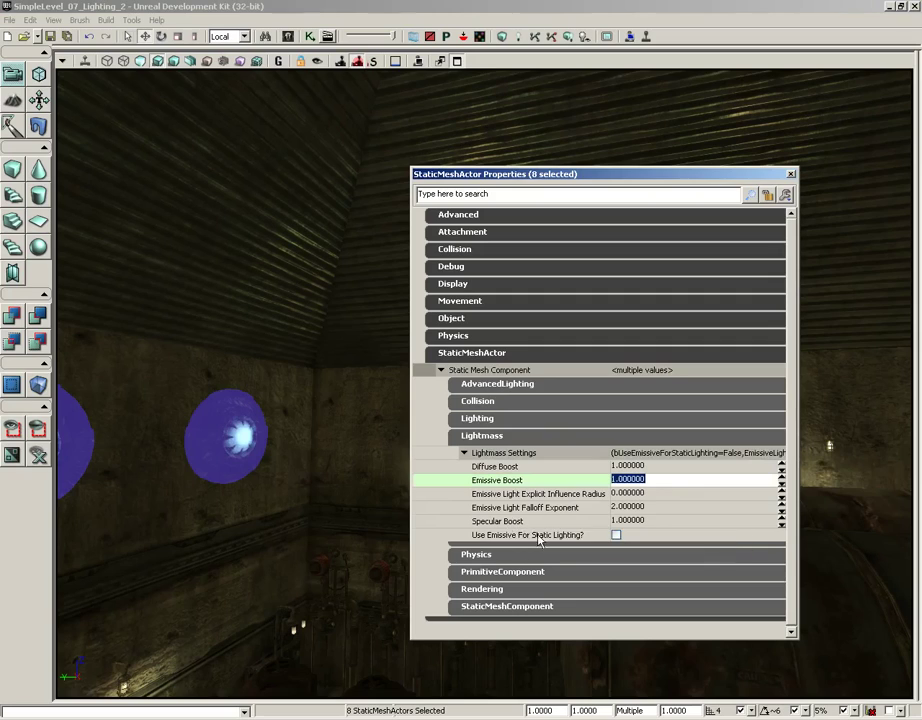
- Enable Use Emissive For Static Lighting on the eight lights, set Emissive Light Explicit Influence Radius to 256, and close their properties
{"action": "left_click", "coordinate": [616, 535]}
{"action": "left_click_drag", "start_coordinate": [329, 346], "coordinate": [386, 342]}
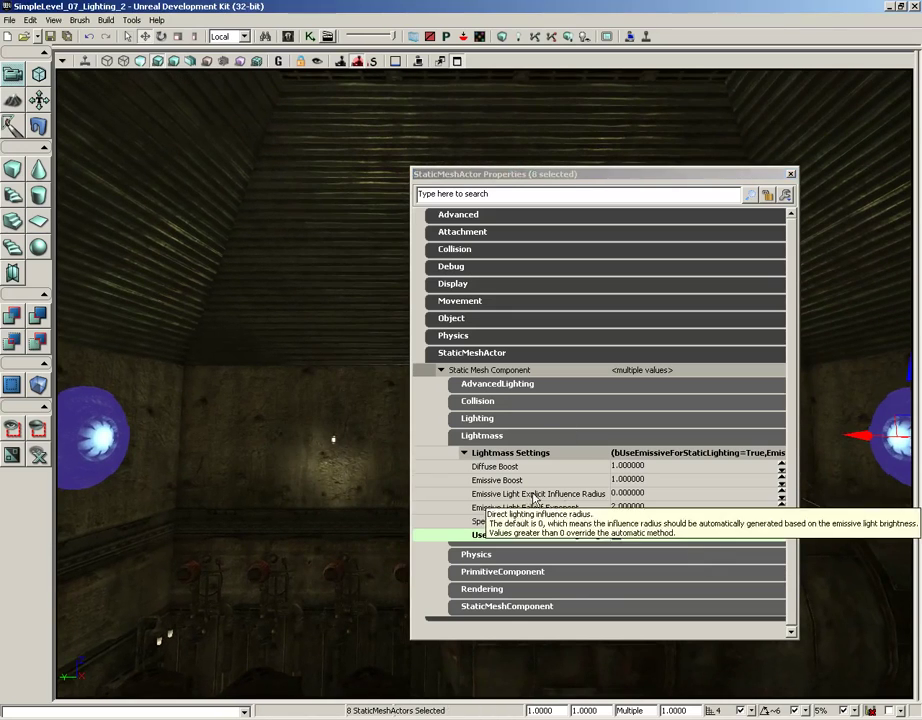
{"action": "left_click", "coordinate": [640, 494]}
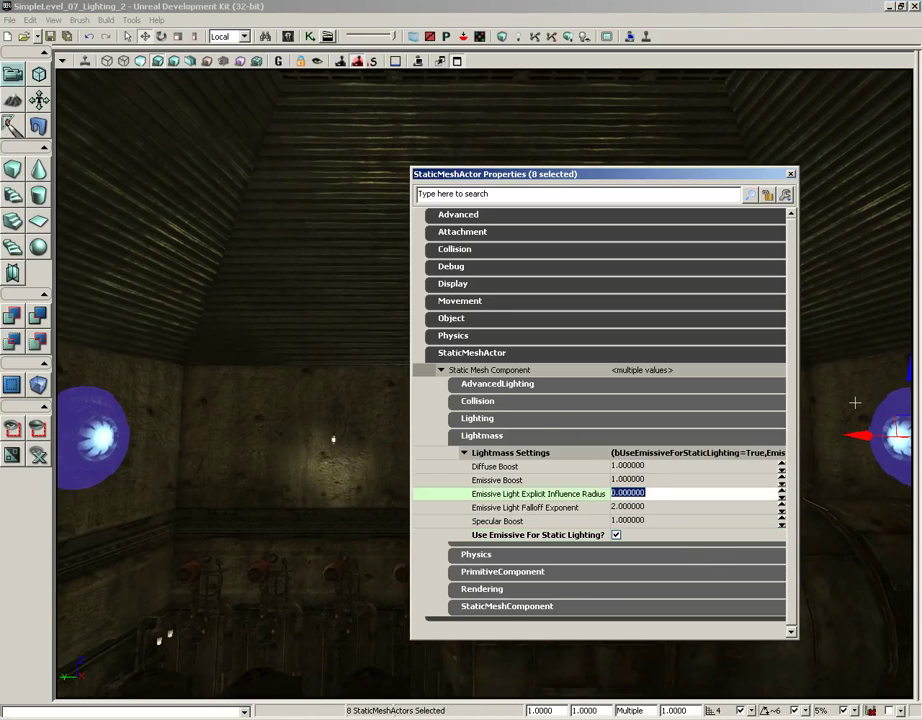
{"action": "type", "text": "256"}
{"action": "key", "text": "Return"}
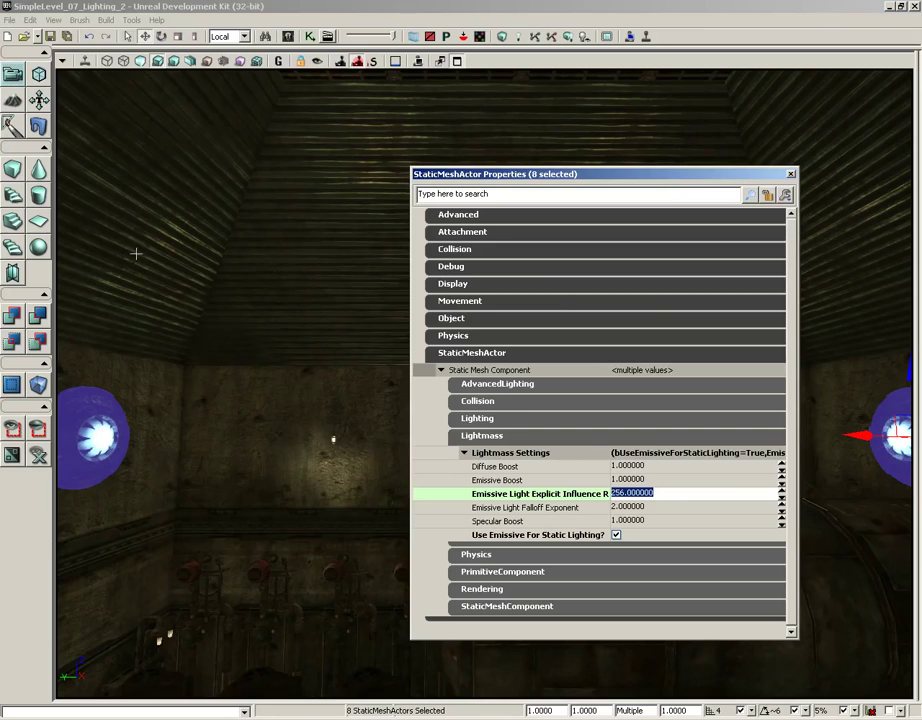
{"action": "left_click", "coordinate": [791, 175]}
- Select the two white fluorescent tube lights mounted under the arches on the overhead beam
{"action": "mouse_move", "coordinate": [720, 261]}
{"action": "left_mouse_down"}
{"action": "mouse_move", "coordinate": [454, 145]}
{"action": "mouse_move", "coordinate": [430, 214]}
{"action": "mouse_move", "coordinate": [424, 276]}
{"action": "mouse_move", "coordinate": [324, 64]}
{"action": "mouse_move", "coordinate": [280, 68]}
{"action": "mouse_move", "coordinate": [402, 70]}
{"action": "mouse_move", "coordinate": [715, 270]}
{"action": "left_mouse_up"}
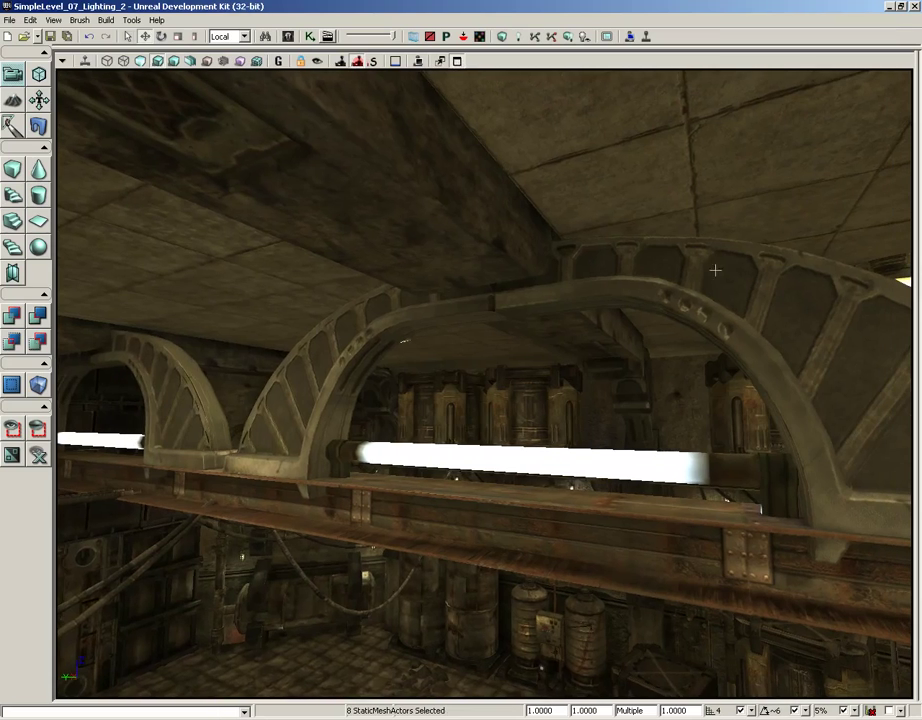
{"action": "left_click_drag", "start_coordinate": [613, 387], "coordinate": [523, 377]}
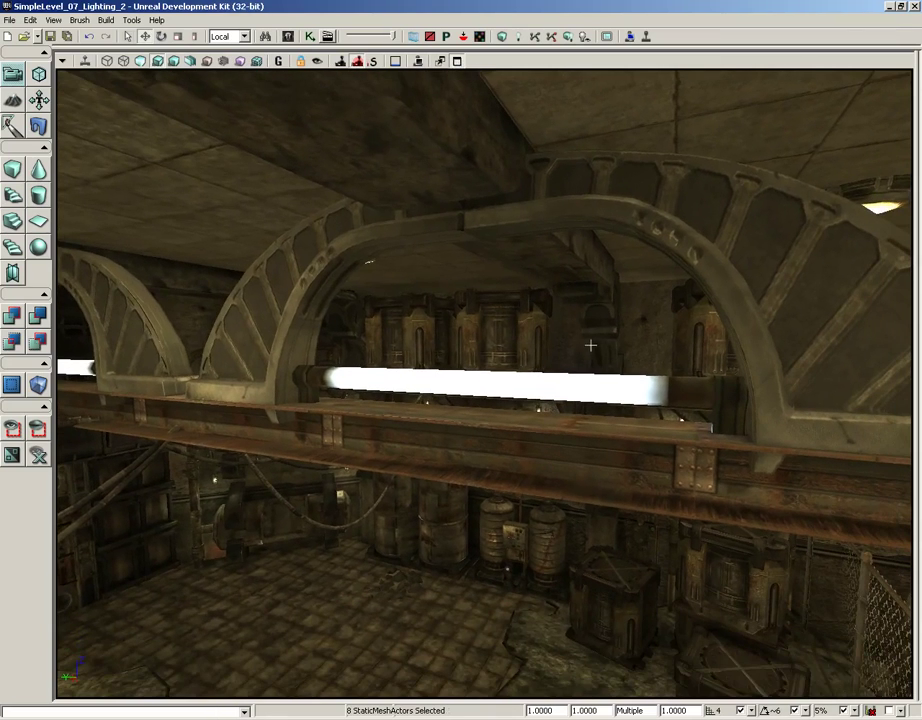
{"action": "left_click", "coordinate": [512, 380]}
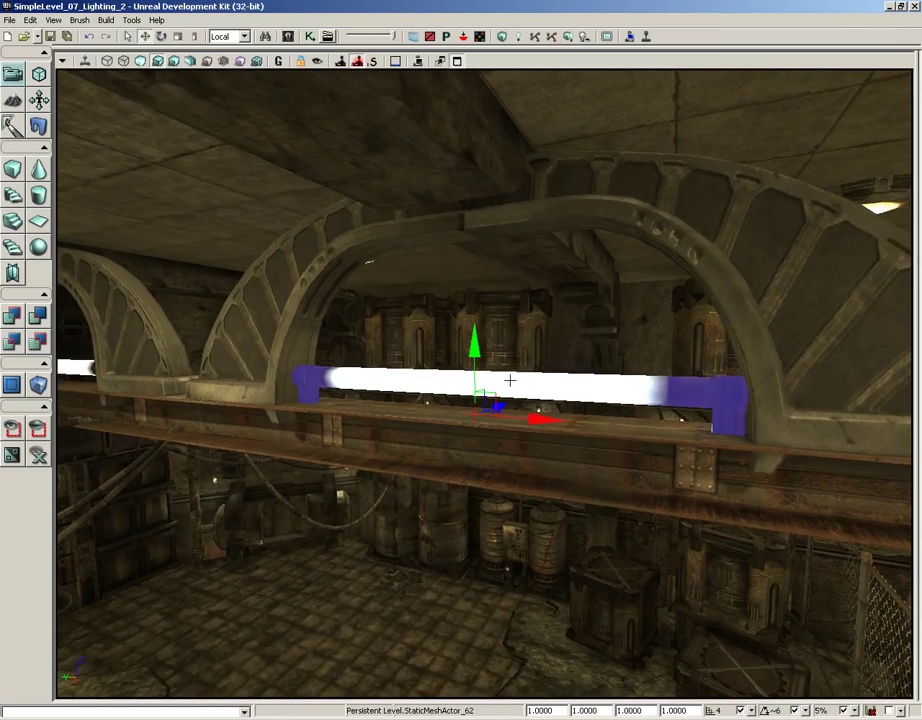
{"action": "left_click", "coordinate": [69, 367], "text": "ctrl"}
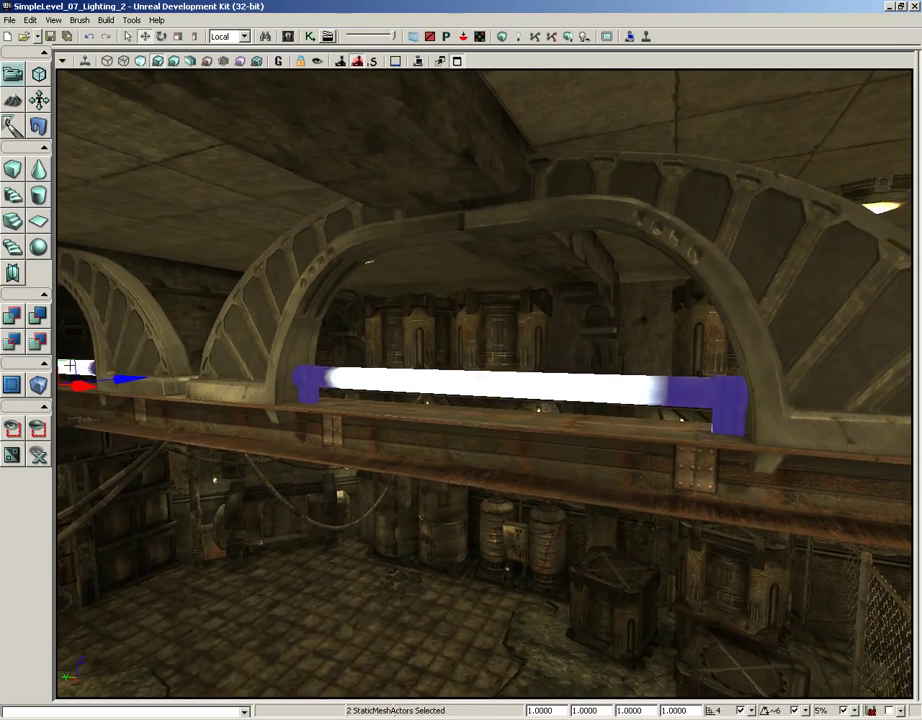
- Enable Use Emissive For Static Lighting in the Lightmass settings of the two tube lights
{"action": "key", "text": "F4"}
{"action": "left_click", "coordinate": [461, 355]}
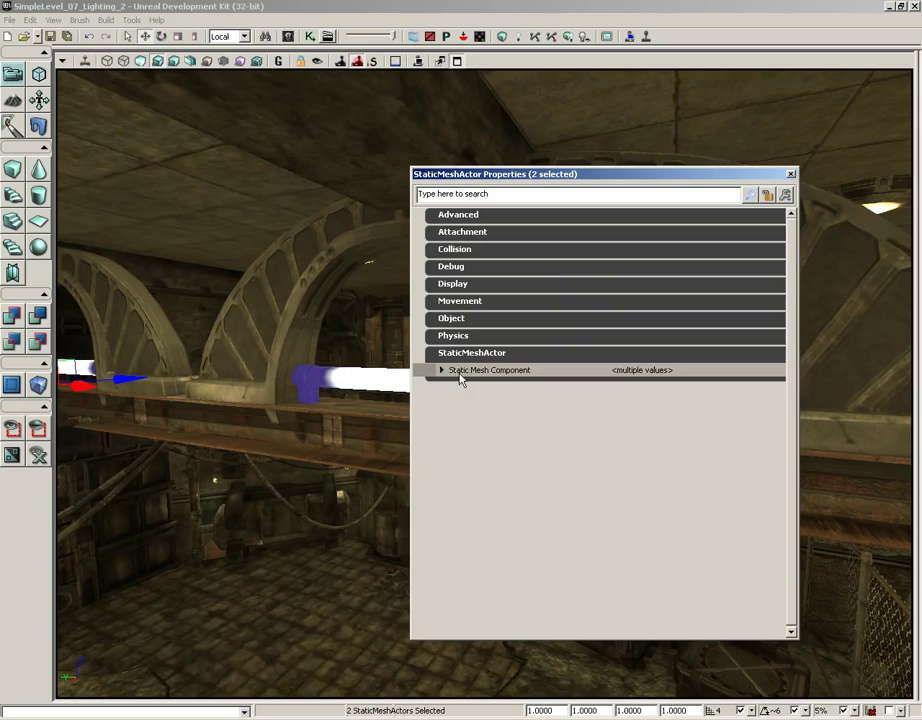
{"action": "left_click", "coordinate": [459, 371]}
{"action": "left_click", "coordinate": [480, 436]}
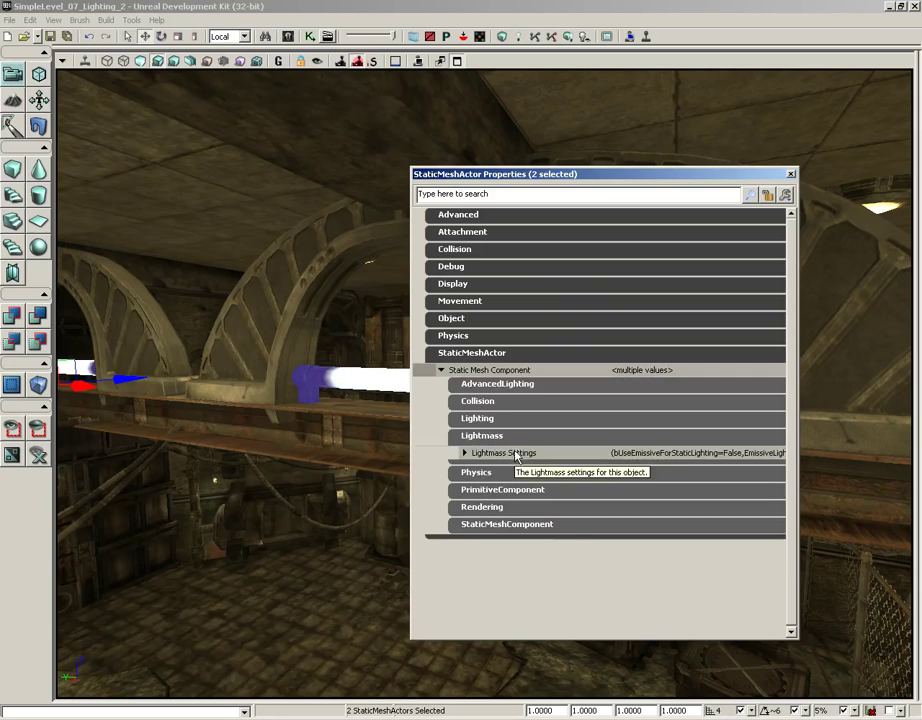
{"action": "left_click", "coordinate": [517, 455]}
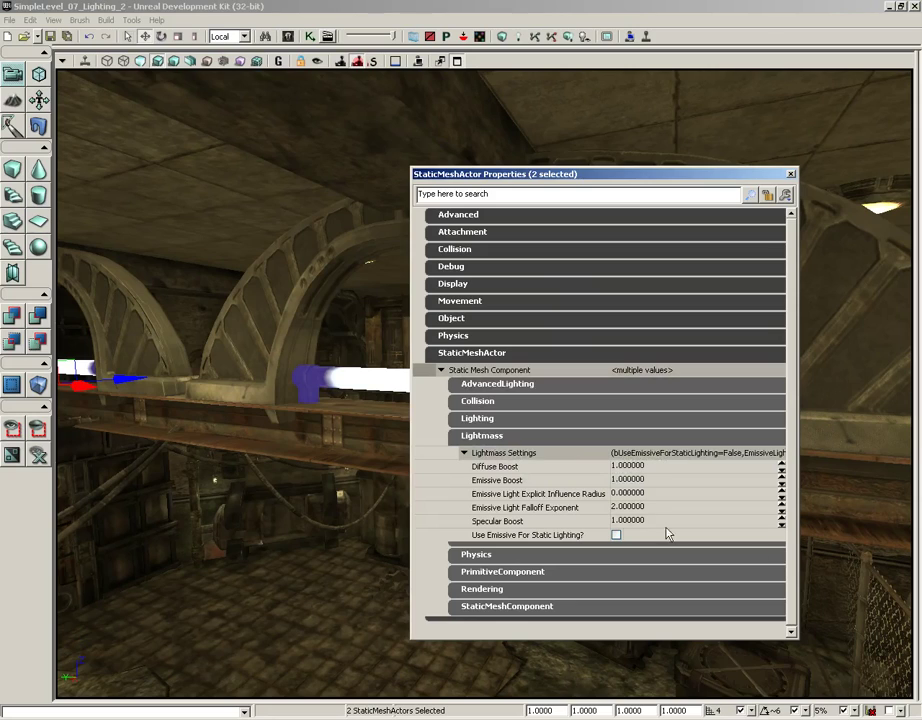
{"action": "left_click", "coordinate": [616, 535]}
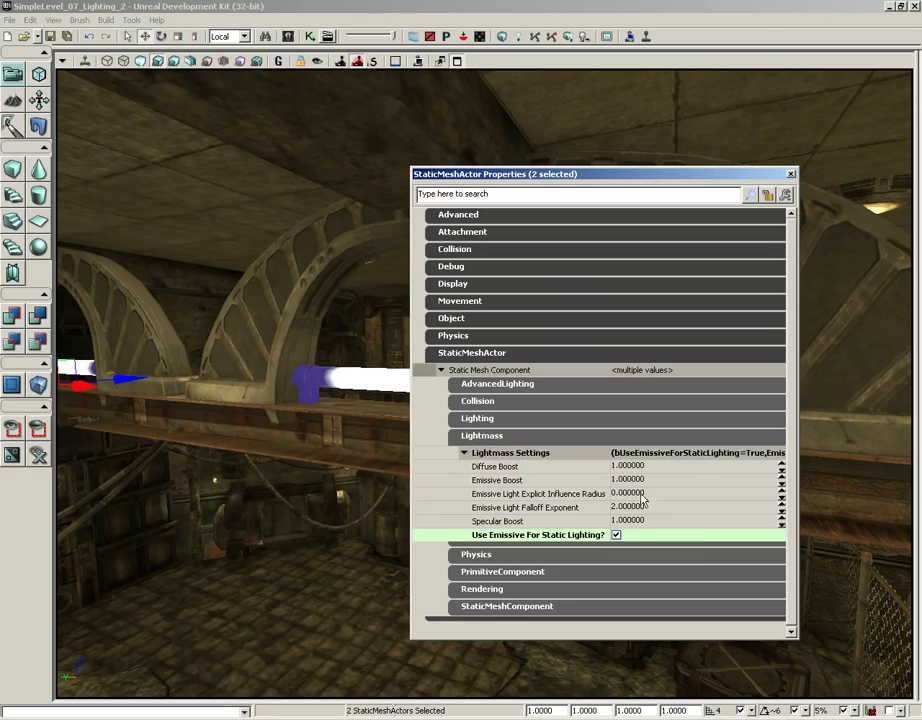
- Set the tube lights' Emissive Light Explicit Influence Radius to 512 and close their properties
{"action": "left_click", "coordinate": [641, 495]}
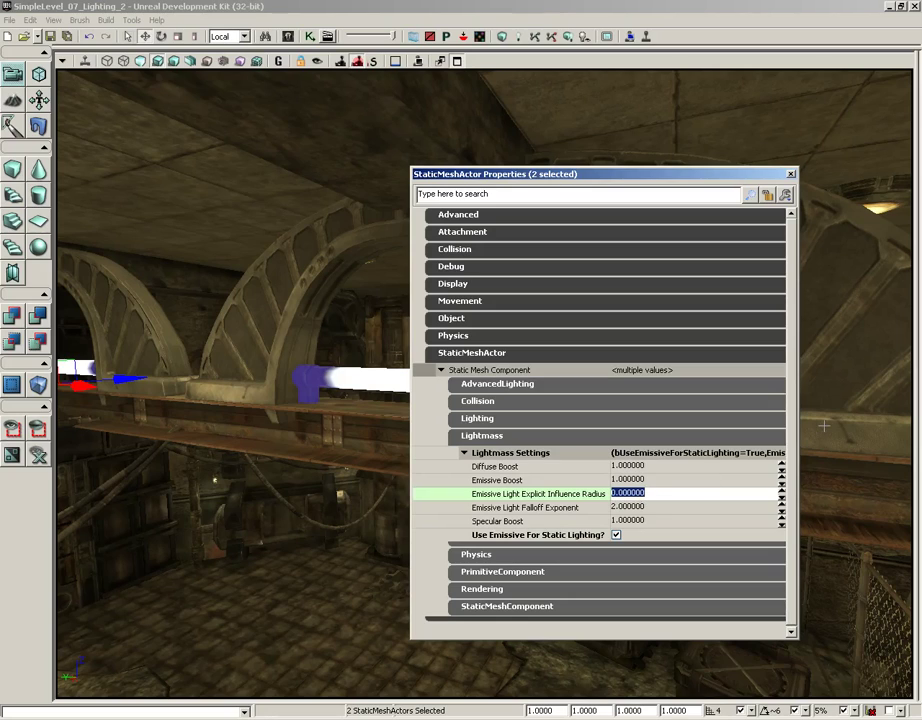
{"action": "type", "text": "512"}
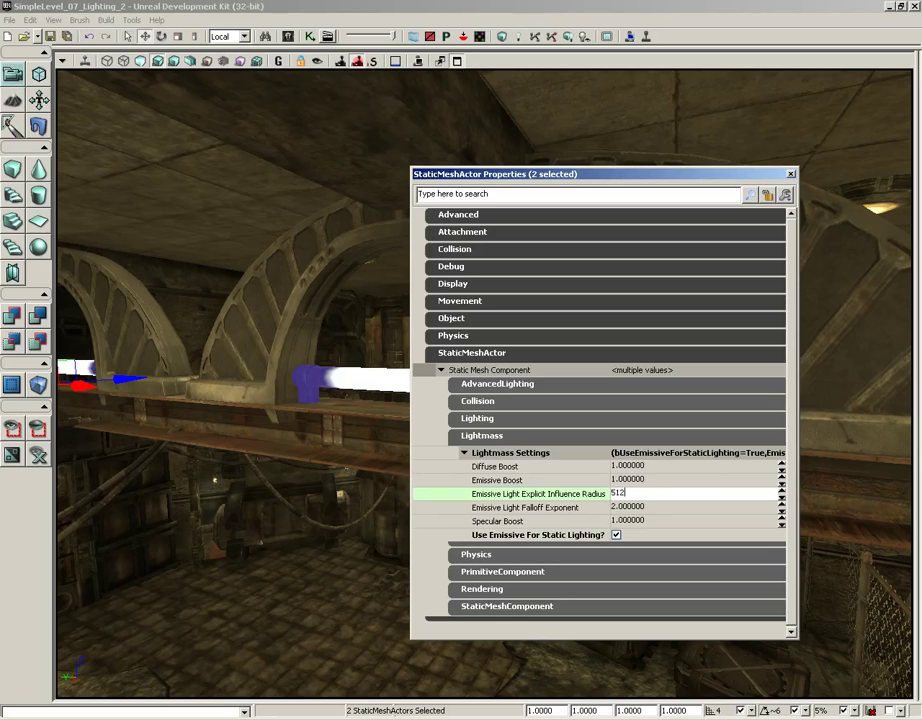
{"action": "left_click", "coordinate": [792, 176]}
- Select the two electrical equipment meshes with small glowing bulbs beside the hanging cables on the storage room's side wall
{"action": "right_click_drag", "start_coordinate": [735, 224], "coordinate": [733, 239]}
{"action": "right_click_drag", "start_coordinate": [469, 422], "coordinate": [526, 382]}
{"action": "left_click_drag", "start_coordinate": [319, 386], "coordinate": [753, 337]}
{"action": "right_click_drag", "start_coordinate": [753, 337], "coordinate": [720, 401]}
{"action": "left_click_drag", "start_coordinate": [720, 401], "coordinate": [700, 251]}
{"action": "right_click_drag", "start_coordinate": [700, 251], "coordinate": [698, 271]}
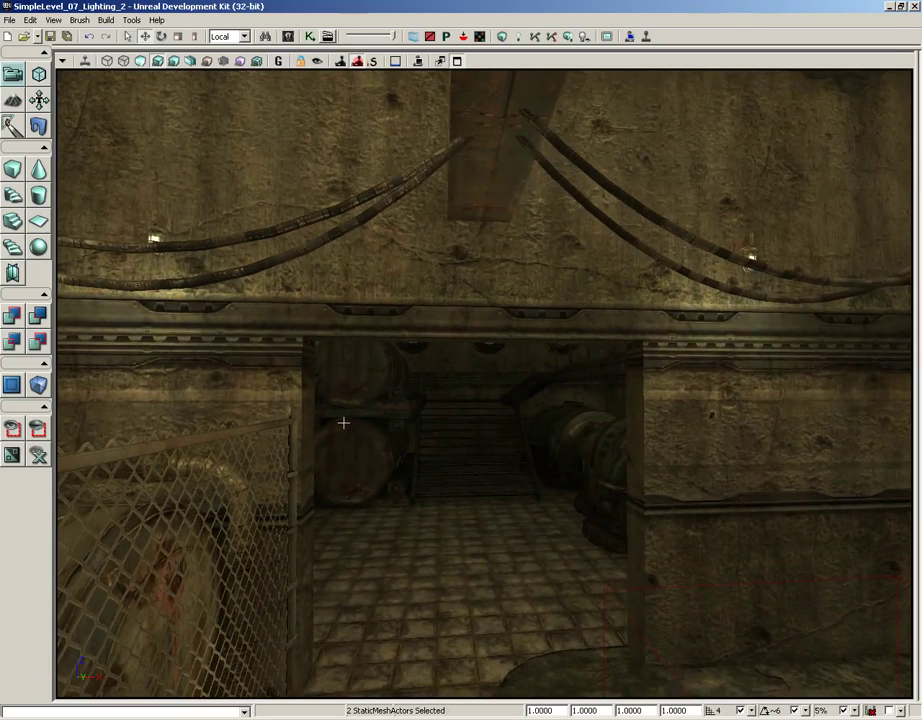
{"action": "mouse_move", "coordinate": [425, 494]}
{"action": "left_mouse_down"}
{"action": "mouse_move", "coordinate": [562, 494]}
{"action": "mouse_move", "coordinate": [626, 400]}
{"action": "mouse_move", "coordinate": [435, 493]}
{"action": "left_mouse_up"}
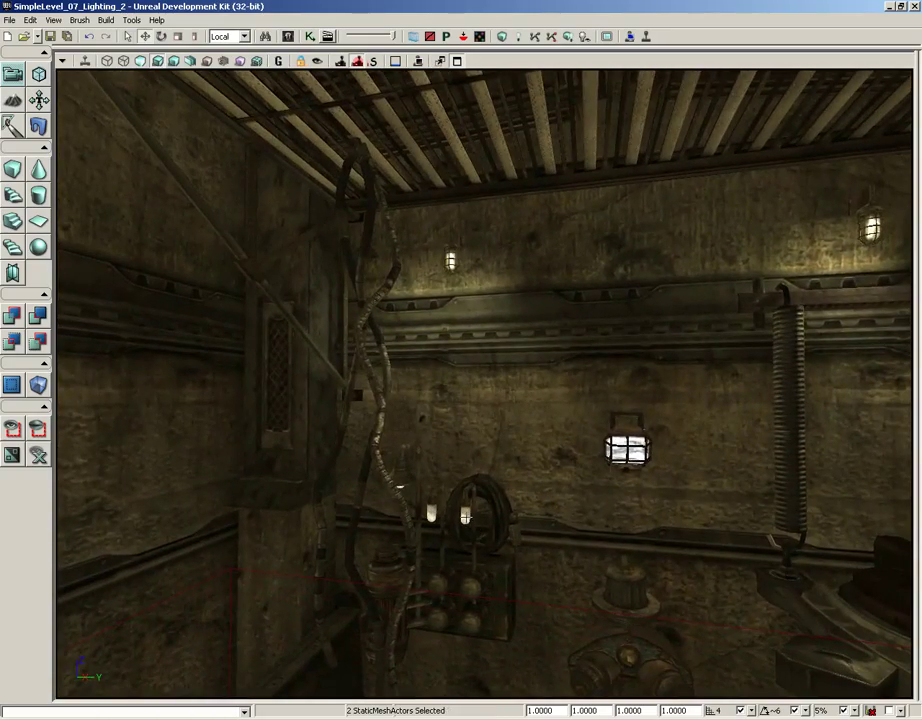
{"action": "left_click", "coordinate": [466, 517], "text": "ctrl"}
{"action": "left_click_drag", "start_coordinate": [537, 554], "coordinate": [56, 572]}
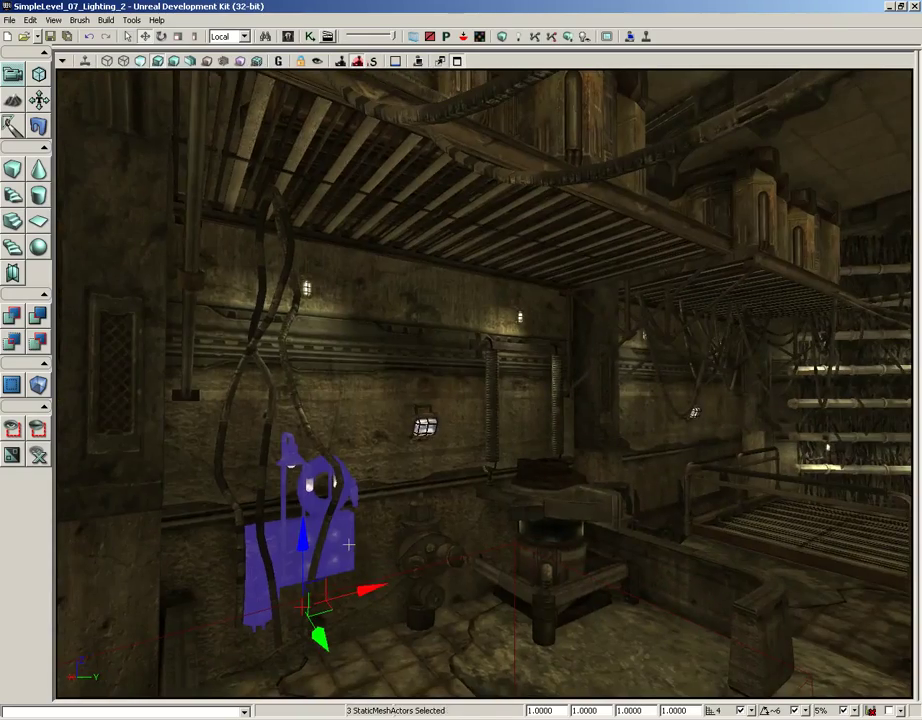
{"action": "left_click_drag", "start_coordinate": [429, 541], "coordinate": [471, 428]}
{"action": "left_click", "coordinate": [471, 428]}
{"action": "left_click_drag", "start_coordinate": [545, 440], "coordinate": [626, 432]}
- Enable Use Emissive For Static Lighting in the Lightmass settings of the two selected electrical equipment meshes
{"action": "key", "text": "F4"}
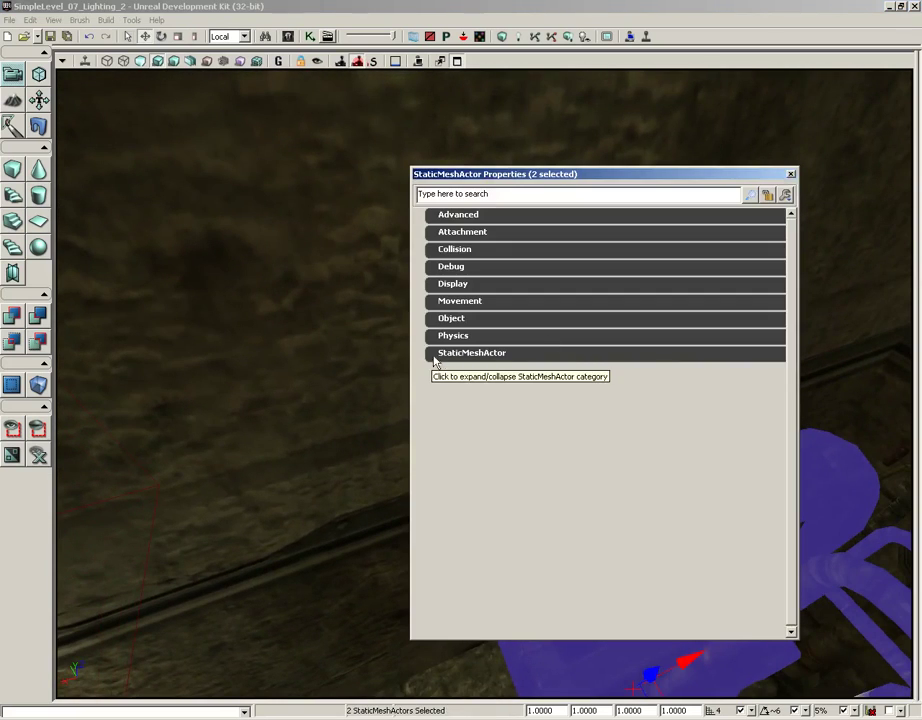
{"action": "left_click", "coordinate": [440, 358]}
{"action": "left_click", "coordinate": [441, 370]}
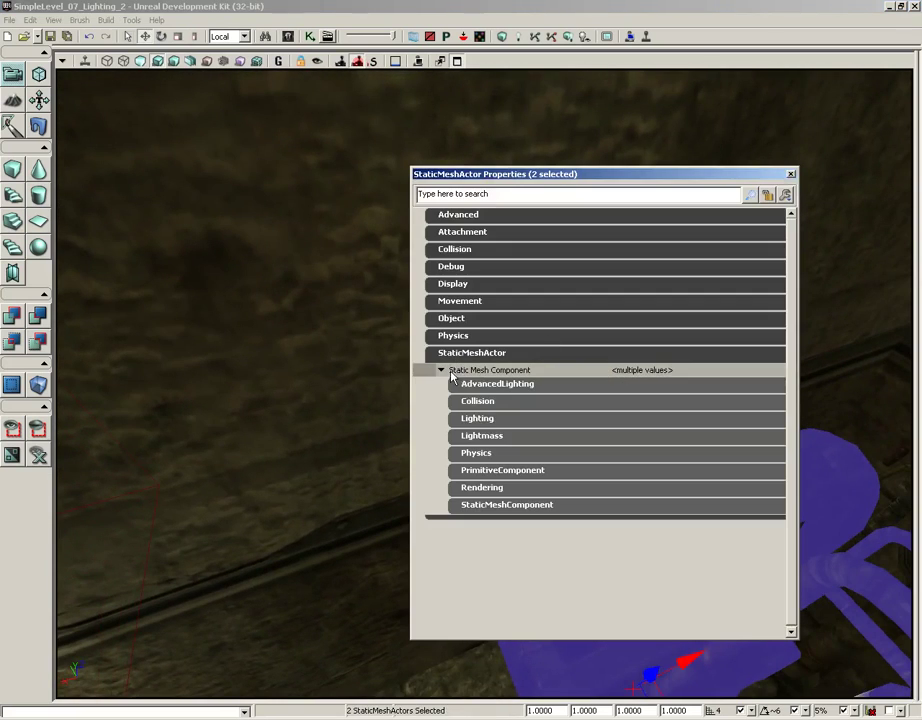
{"action": "left_click", "coordinate": [480, 419]}
{"action": "left_click", "coordinate": [478, 419]}
{"action": "left_click", "coordinate": [472, 436]}
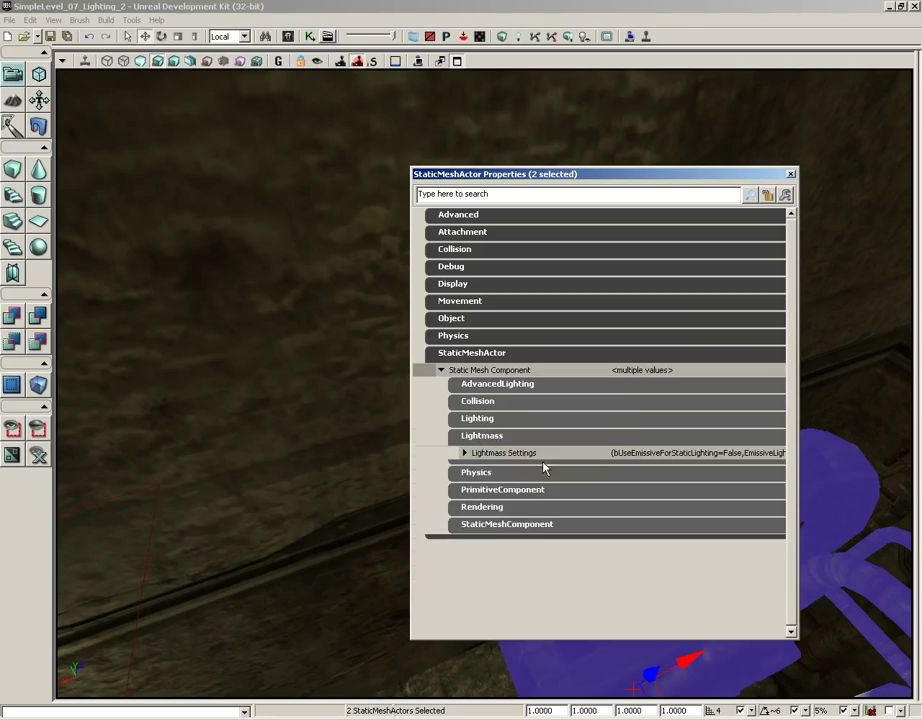
{"action": "left_click", "coordinate": [464, 453]}
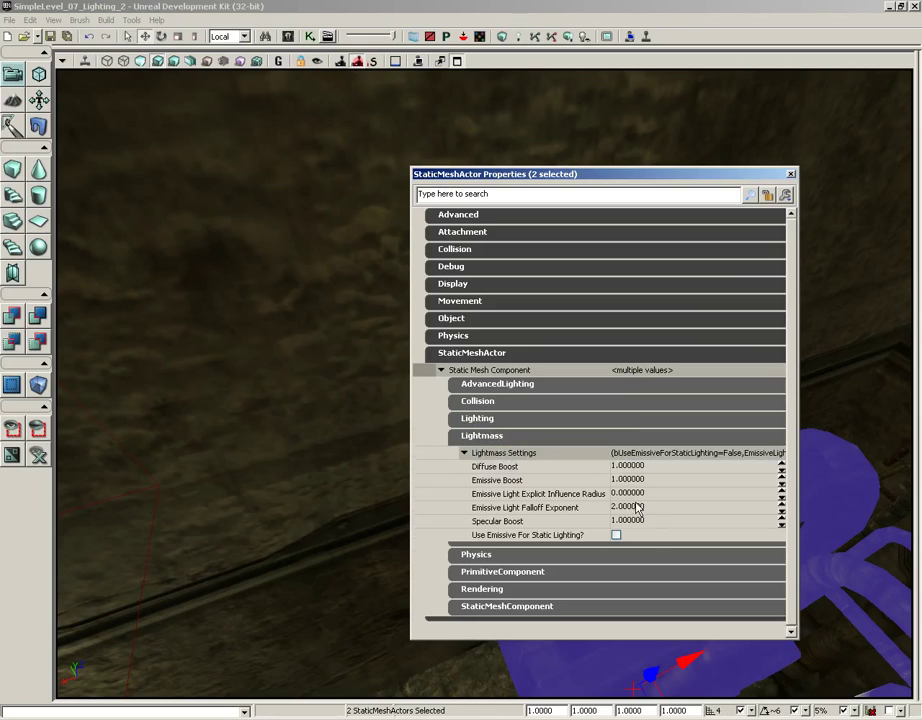
{"action": "left_click", "coordinate": [616, 535]}
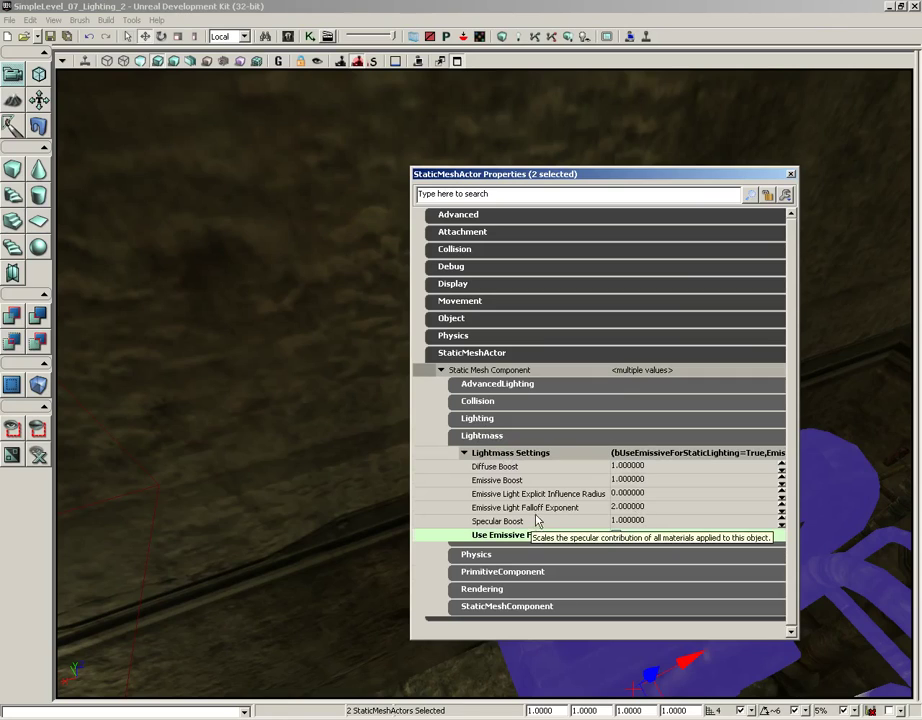
- Set the equipment meshes' Emissive Light Explicit Influence Radius to 128 and Emissive Boost to 3, and close their properties
{"action": "left_click", "coordinate": [661, 494]}
{"action": "type", "text": "128"}
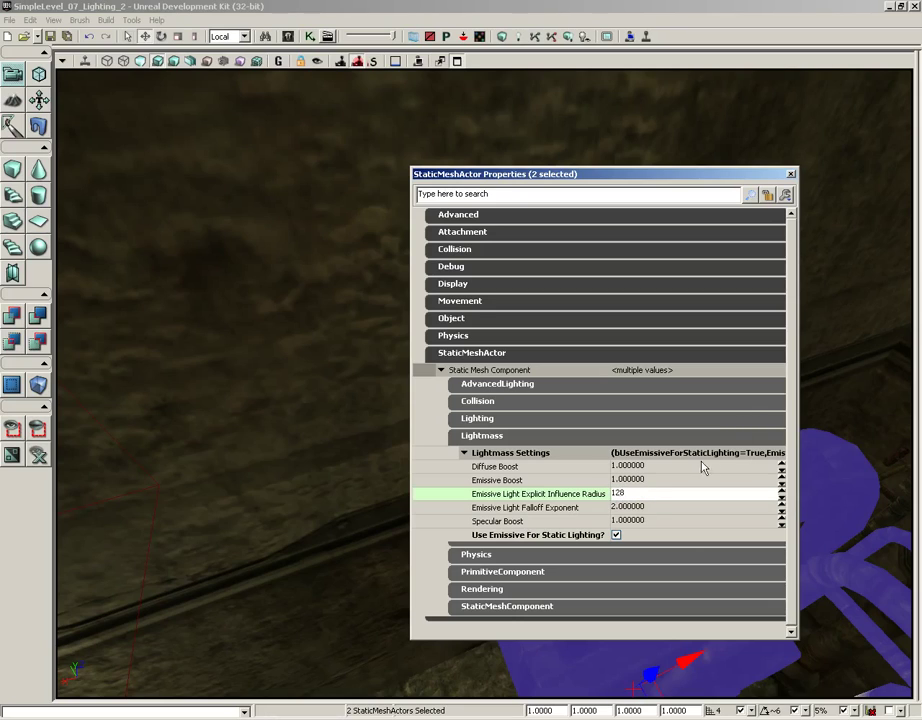
{"action": "left_click", "coordinate": [641, 480]}
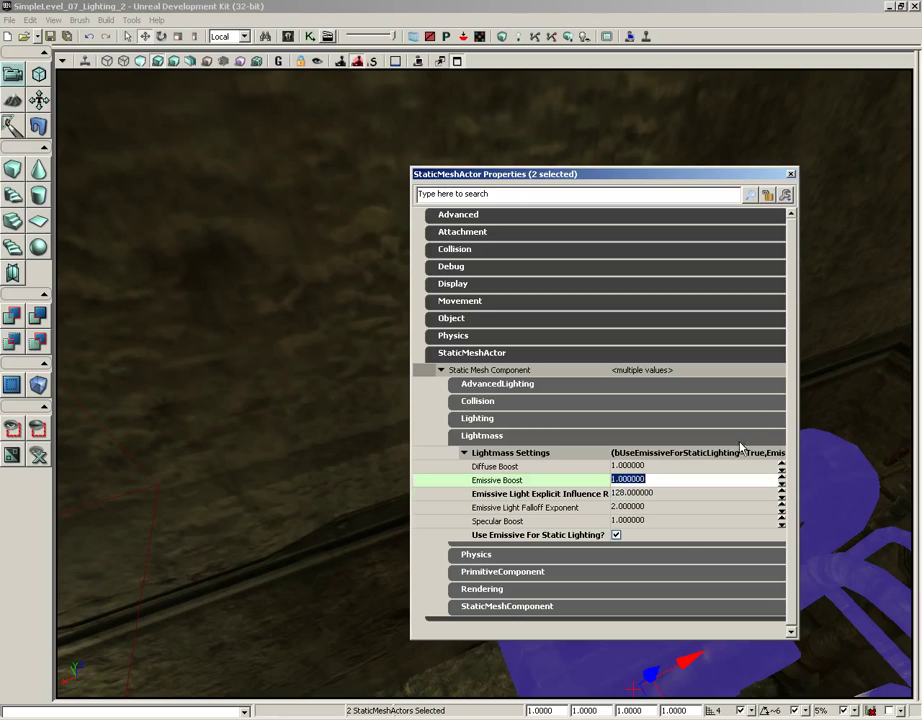
{"action": "type", "text": "3"}
{"action": "key", "text": "Return"}
{"action": "left_click_drag", "start_coordinate": [706, 175], "coordinate": [343, 91]}
{"action": "right_click_drag", "start_coordinate": [620, 335], "coordinate": [619, 354]}
{"action": "left_click_drag", "start_coordinate": [619, 354], "coordinate": [621, 434]}
{"action": "right_click_drag", "start_coordinate": [621, 434], "coordinate": [624, 317]}
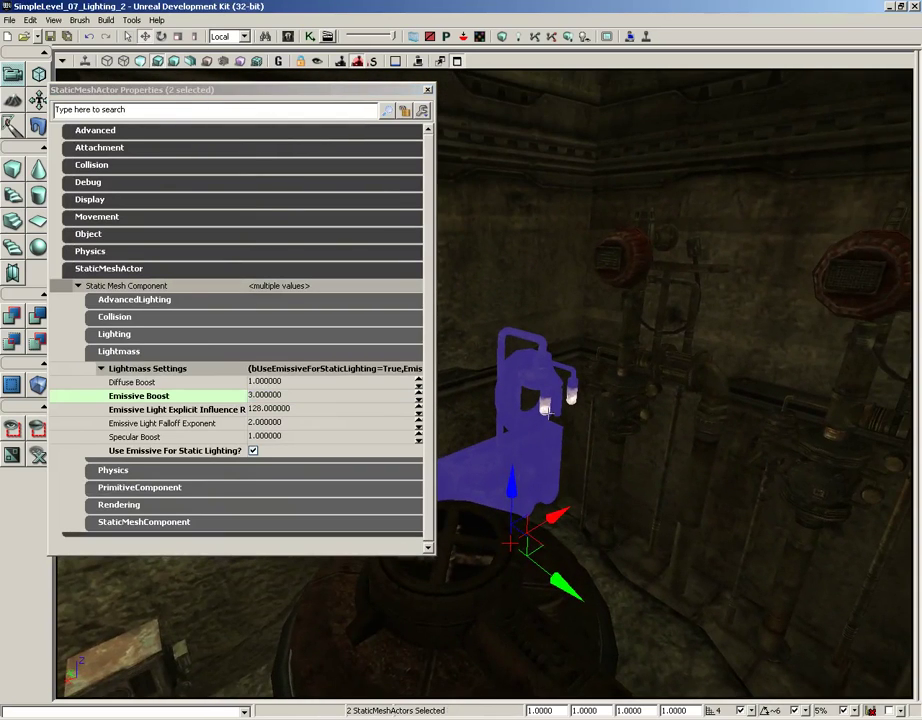
{"action": "left_click_drag", "start_coordinate": [294, 89], "coordinate": [621, 42]}
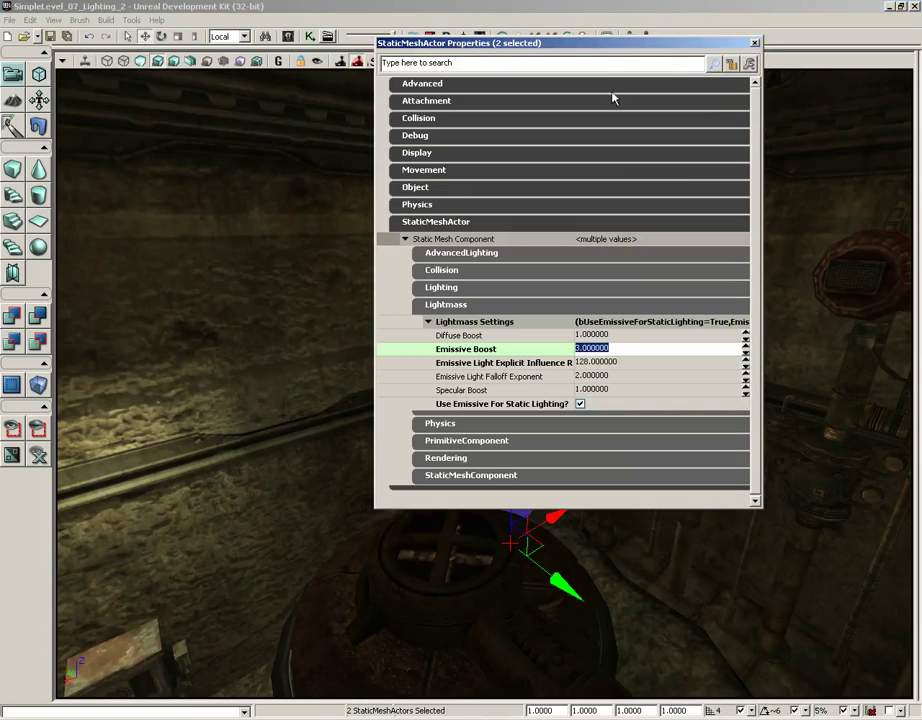
{"action": "left_click", "coordinate": [755, 43]}
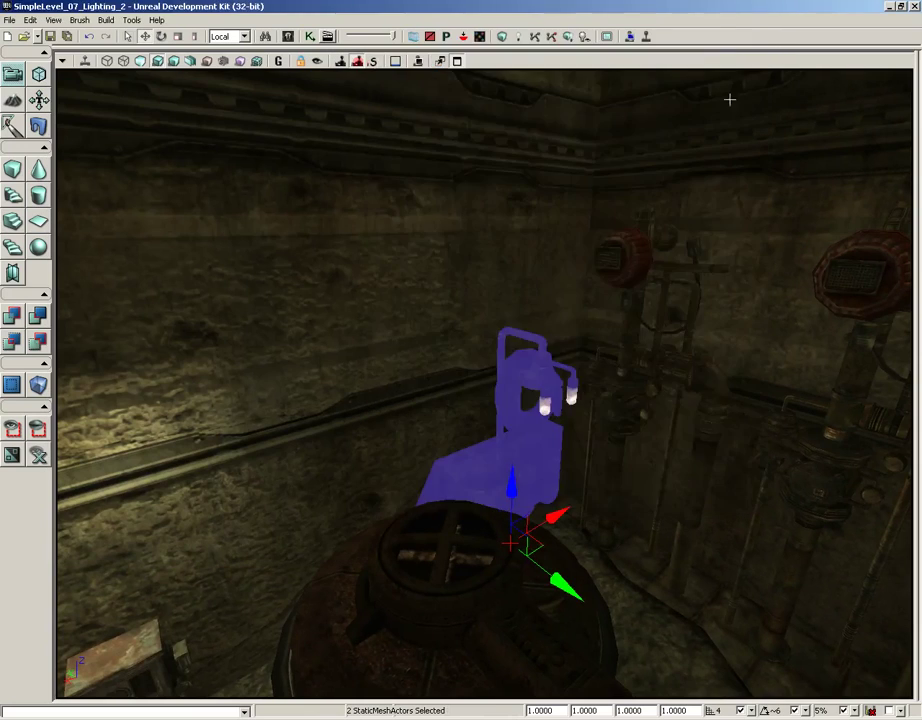
{"action": "left_click_drag", "start_coordinate": [730, 99], "coordinate": [80, 110]}
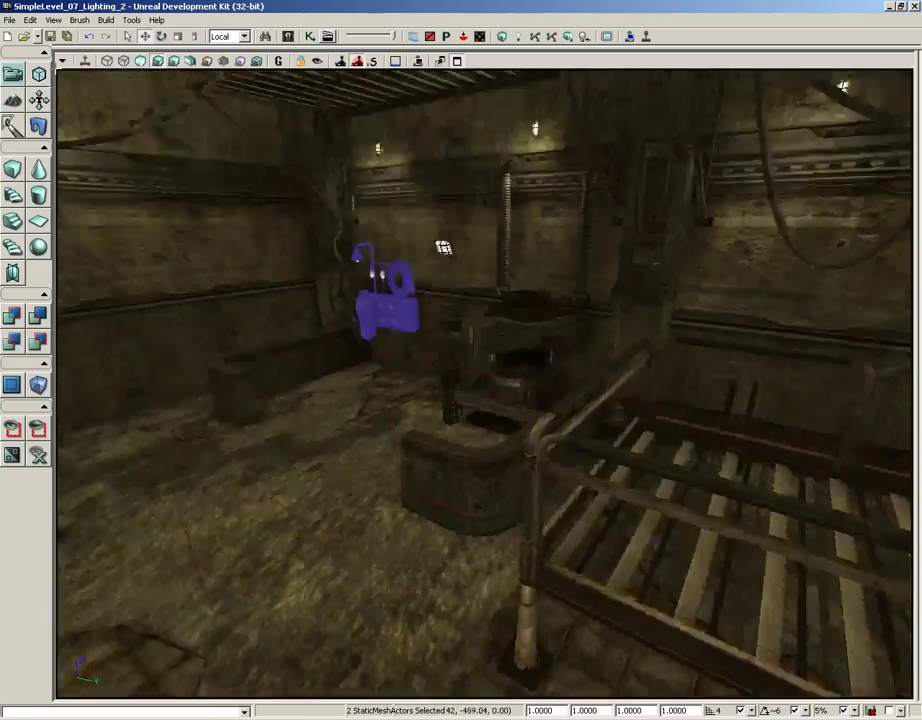
{"action": "left_click_drag", "start_coordinate": [740, 140], "coordinate": [630, 230]}
{"action": "right_click_drag", "start_coordinate": [630, 230], "coordinate": [618, 181]}
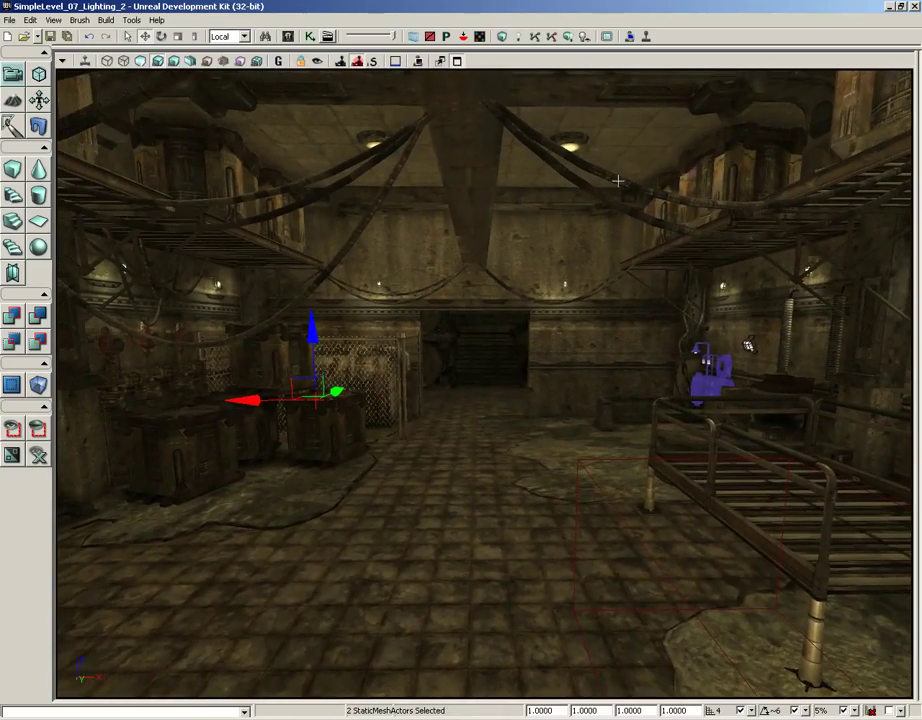